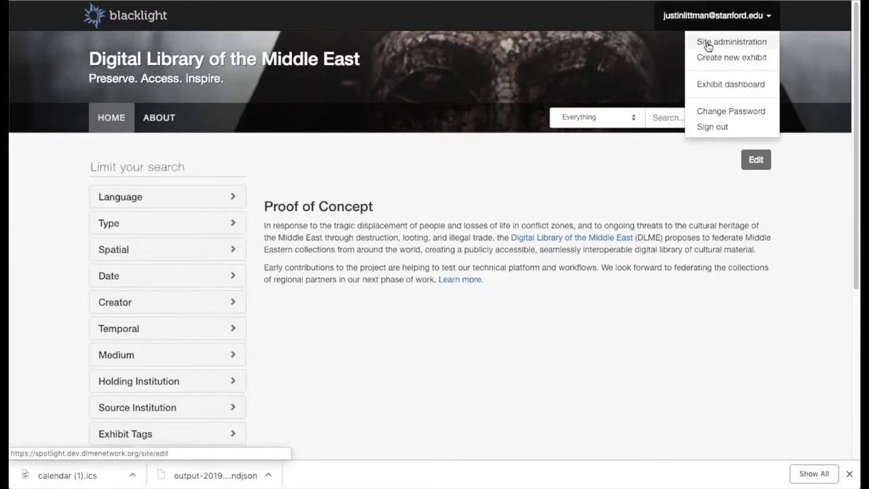
Open the site administration's data transform form and begin a transform of the data path stanford/maps.
left_click(707, 45)
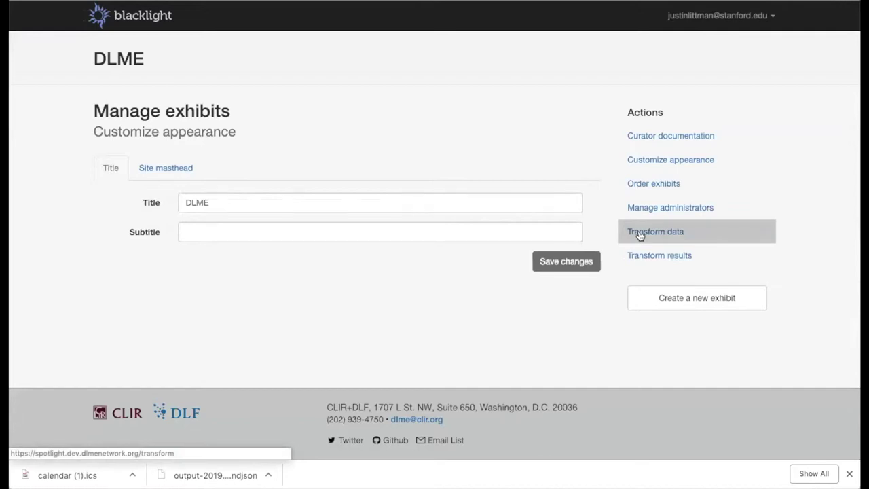
left_click(638, 231)
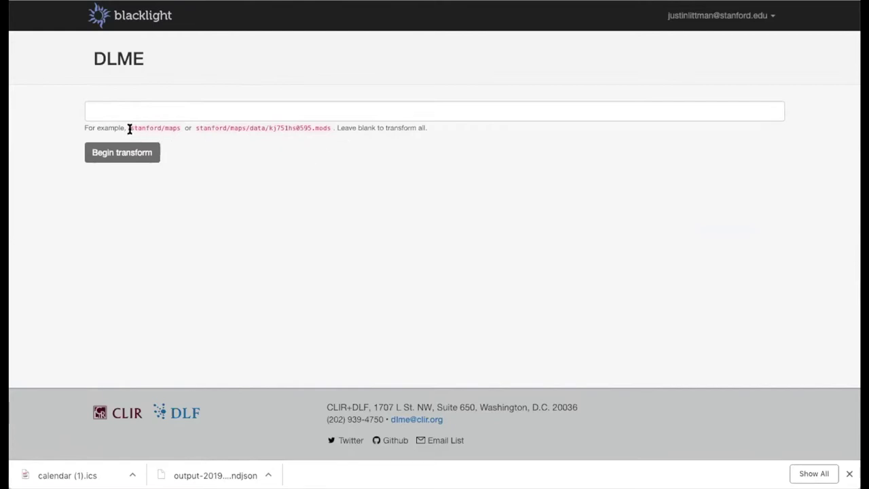
left_click_drag(130, 128, 180, 128)
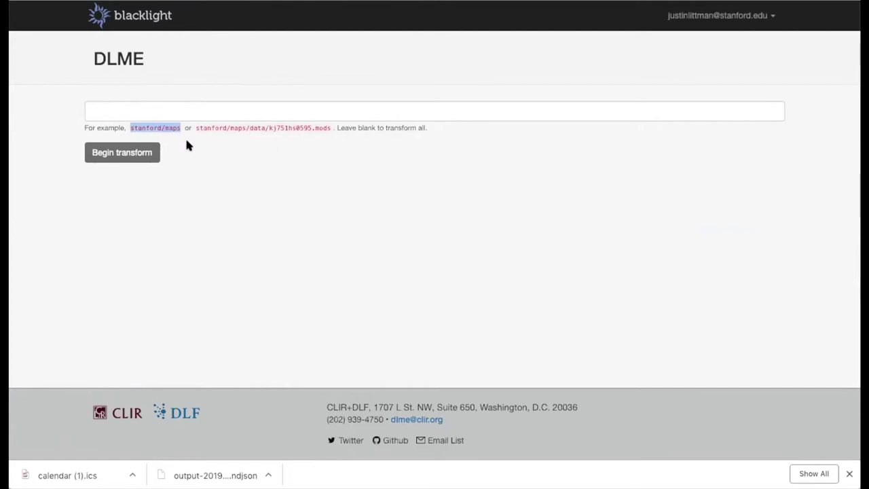
left_click(144, 111)
left_click(144, 156)
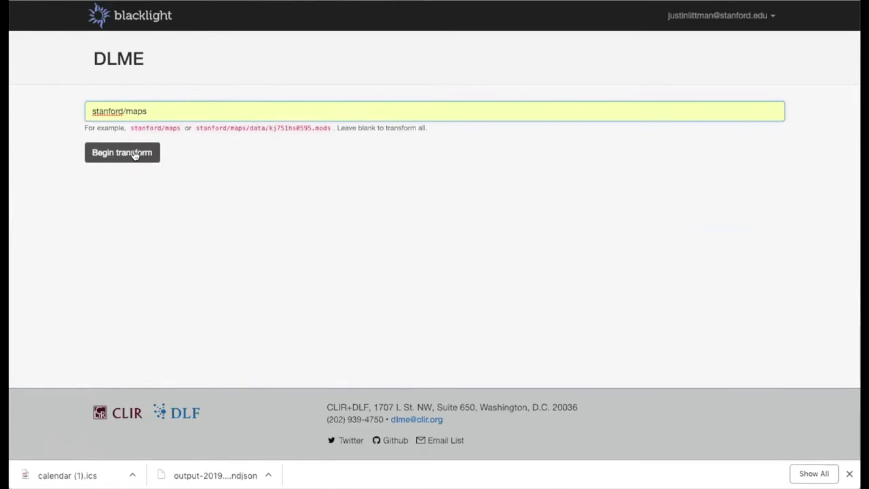
left_click(135, 153)
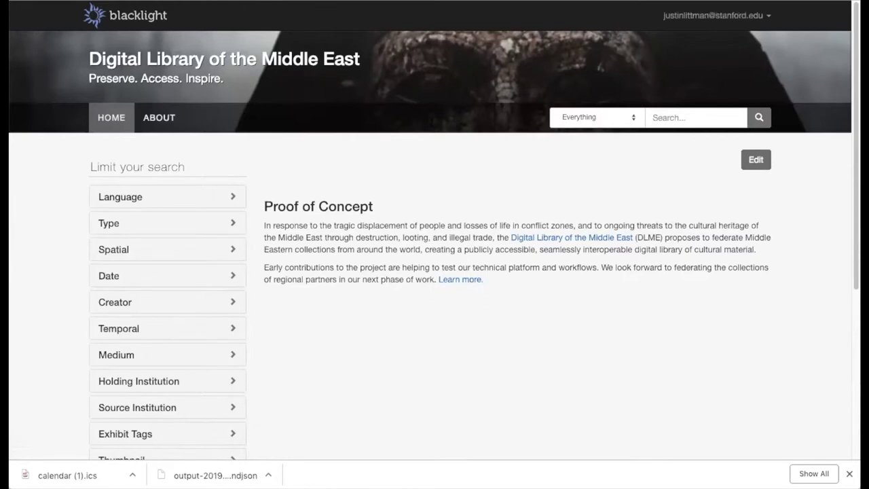
Switch to the Amazon ECS console, refresh the cluster list and open the dlme-dev cluster.
key("ctrl+Tab")
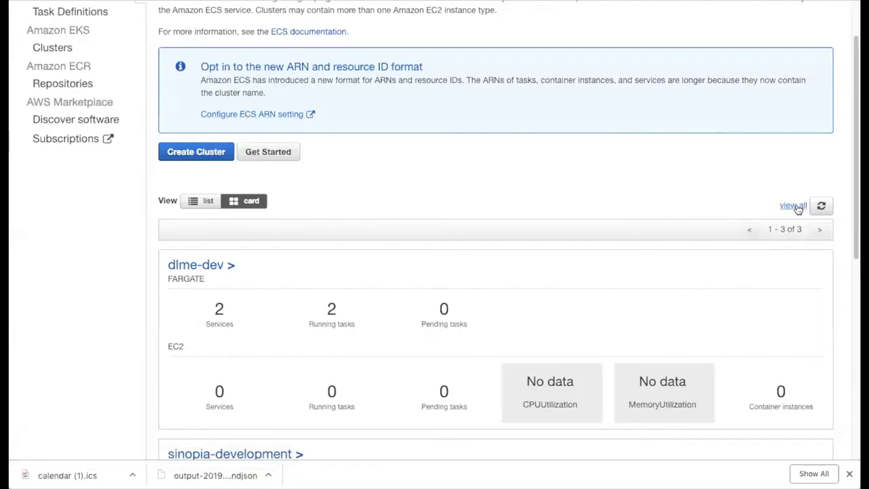
left_click(821, 205)
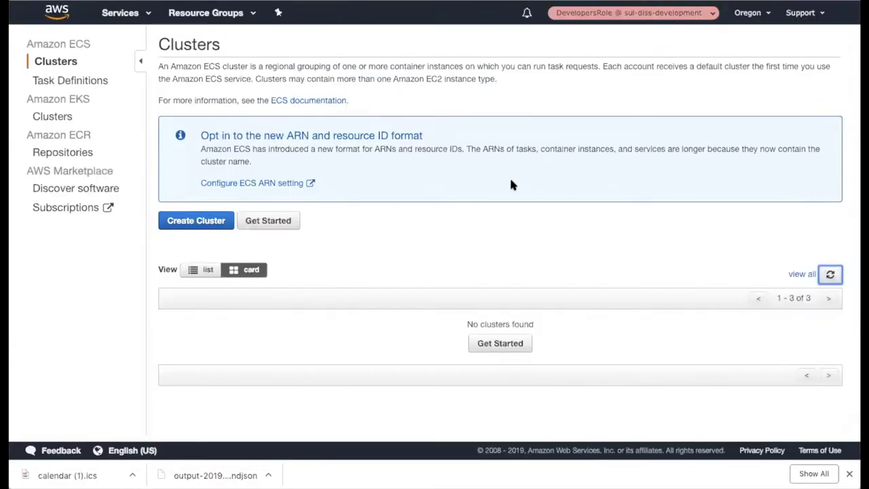
scroll(391, 239, "down", 1)
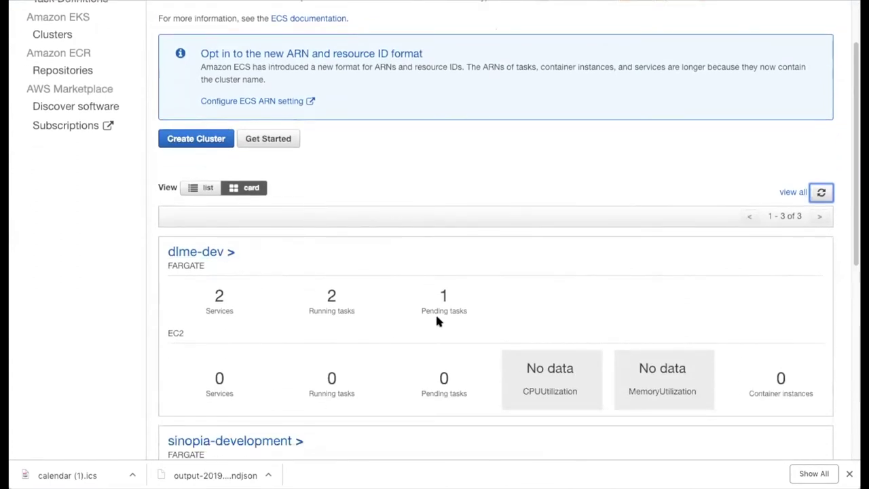
left_click(355, 291)
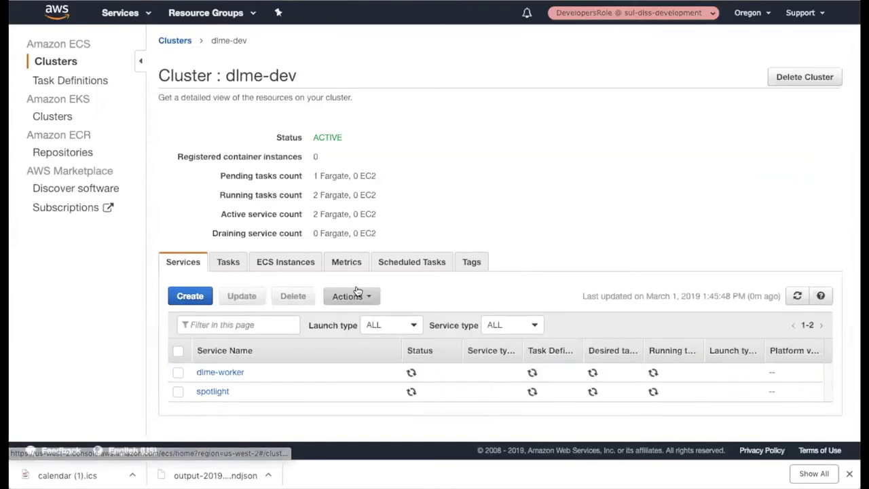
Show the dlme-dev cluster's tasks with a wider Task definition column and refresh the list.
left_click(224, 266)
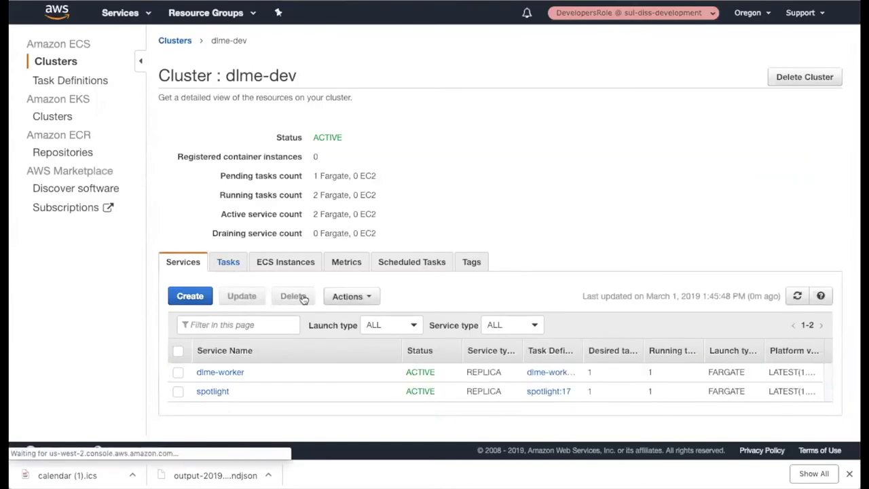
scroll(304, 299, "down", 1)
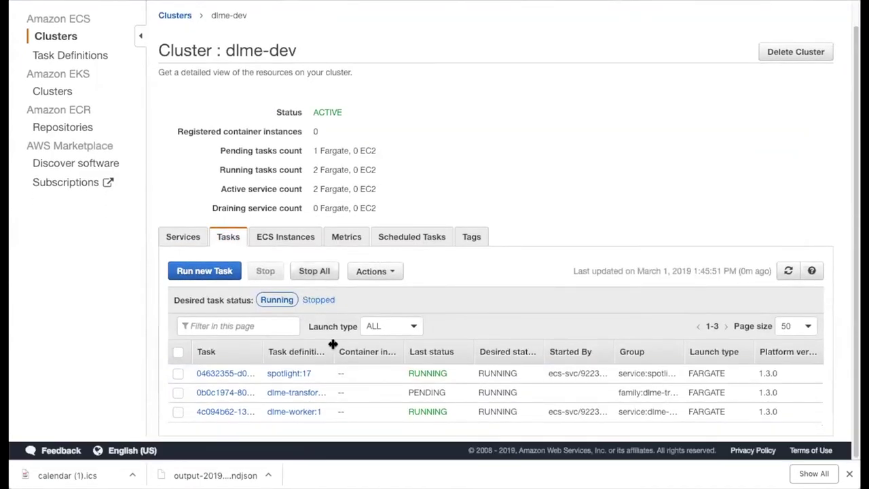
left_click_drag(332, 349, 402, 351)
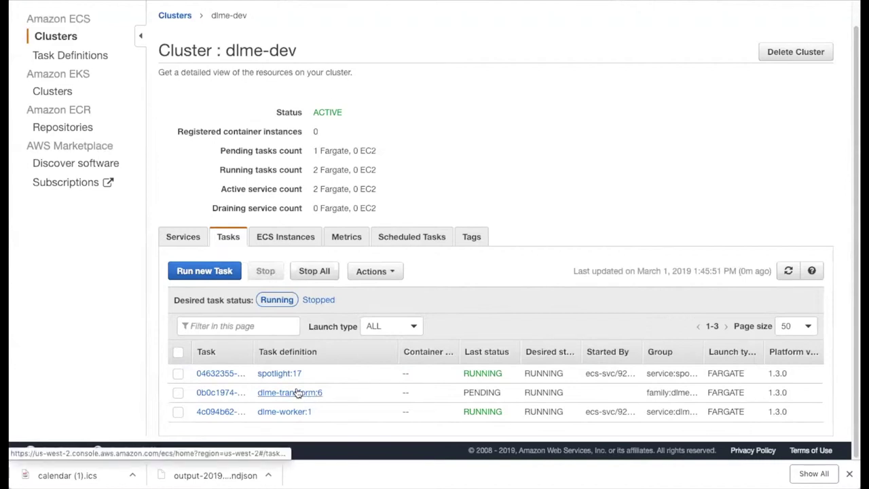
left_click(790, 272)
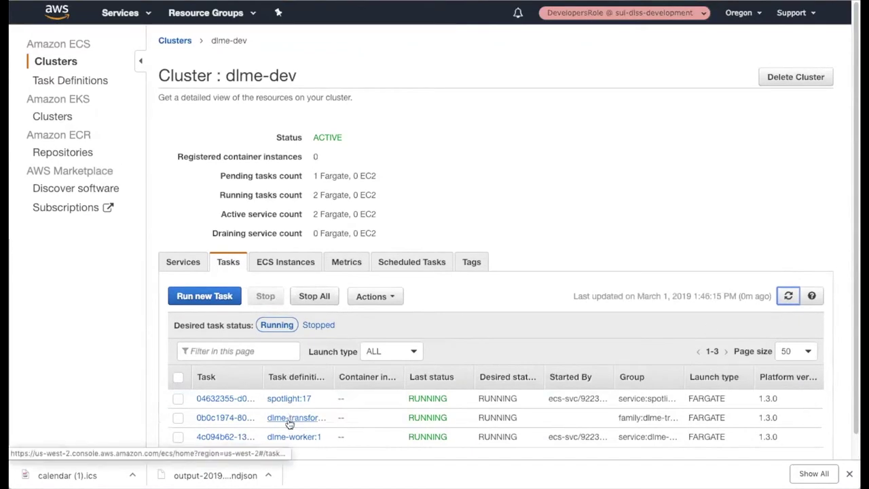
Examine the dlme-transform task's log messages about fetching repositories, then limit the logs to 5m and refresh them.
left_click(224, 416)
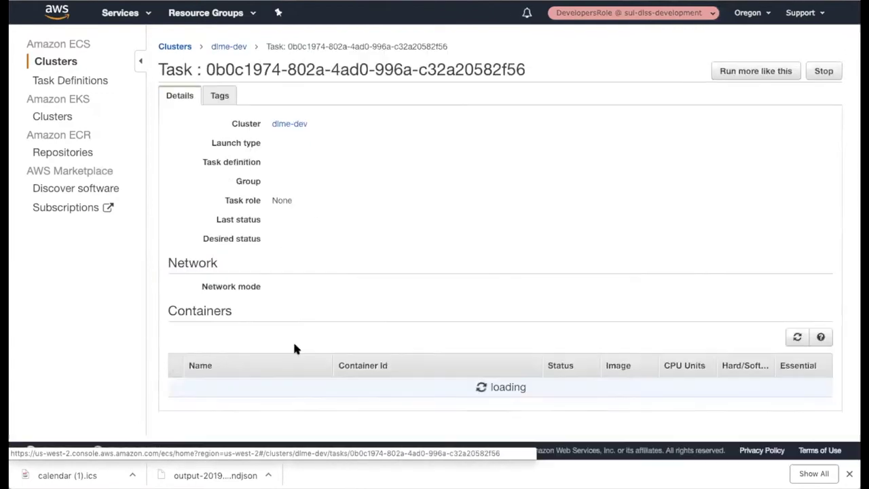
left_click(259, 99)
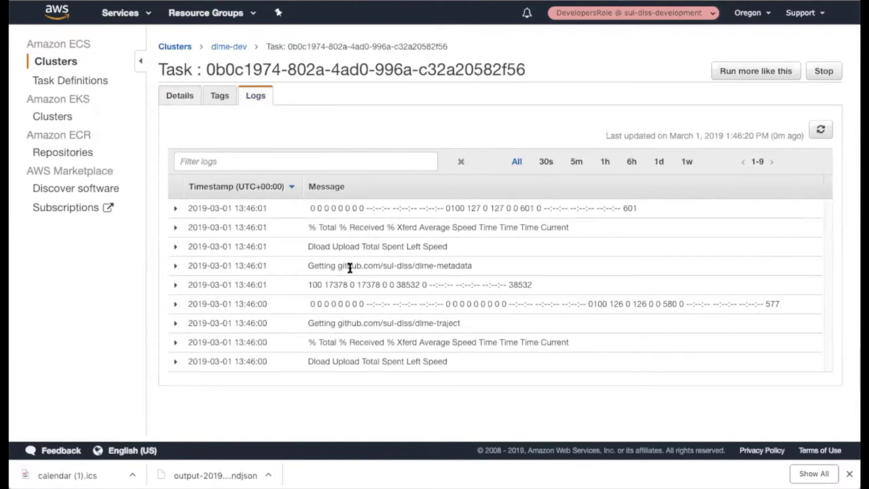
left_click_drag(306, 265, 483, 269)
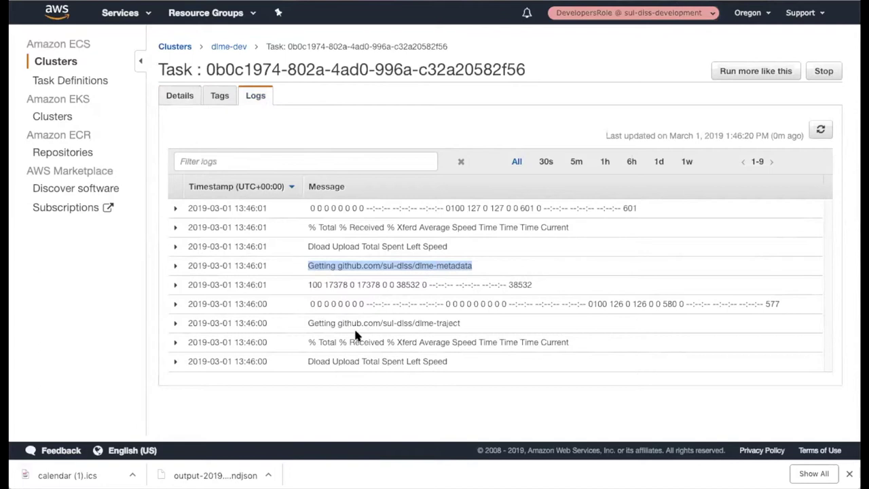
left_click_drag(306, 322, 460, 327)
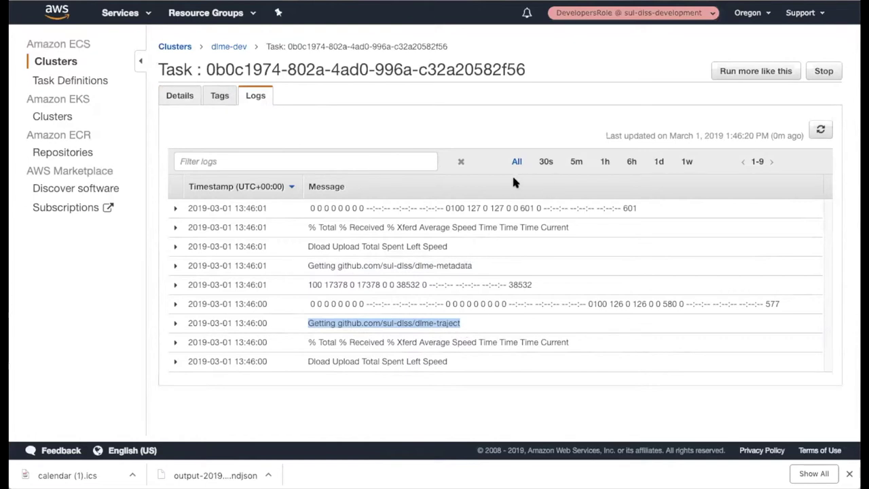
left_click(577, 162)
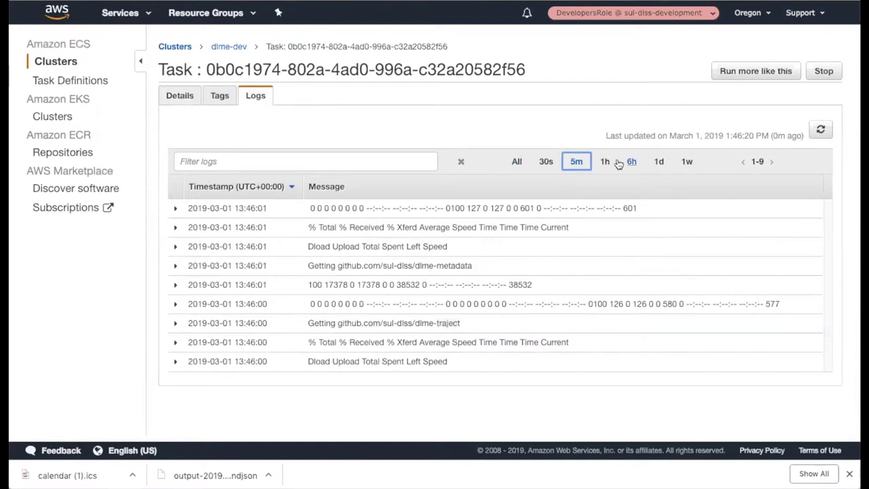
left_click(820, 129)
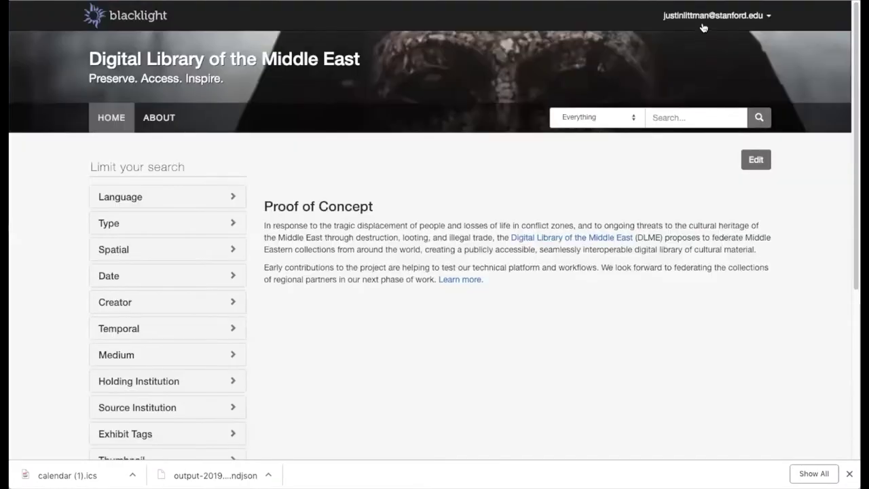
Switch back to the Digital Library of the Middle East site and open its transform results from site administration.
left_click(704, 26)
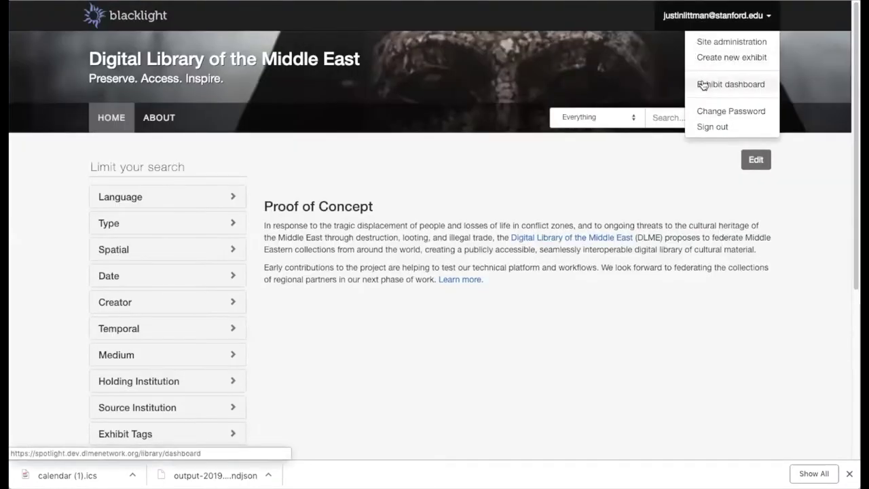
left_click(712, 44)
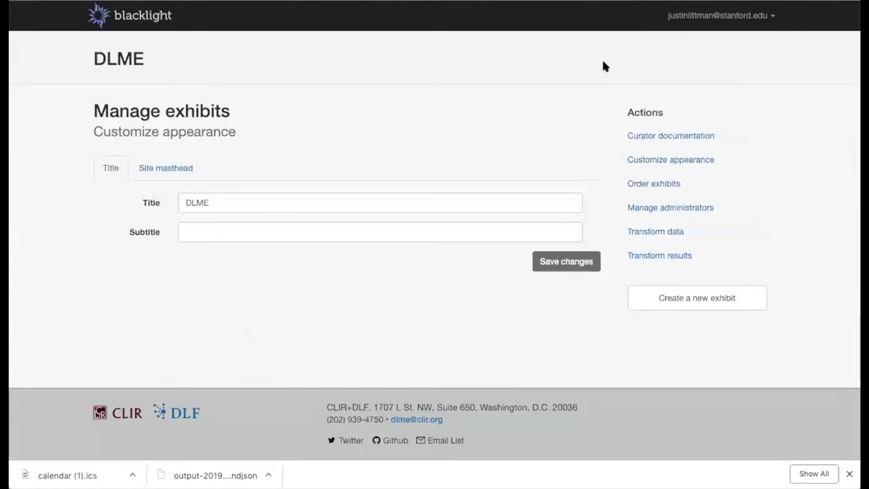
left_click(655, 258)
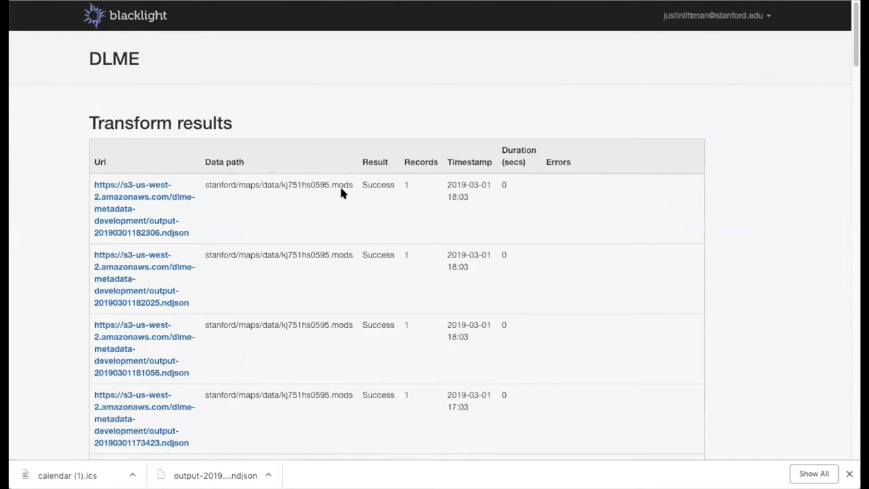
Examine the transform results list, including the failed transforms and their error details, and return to the newest entry.
scroll(330, 227, "down", 7)
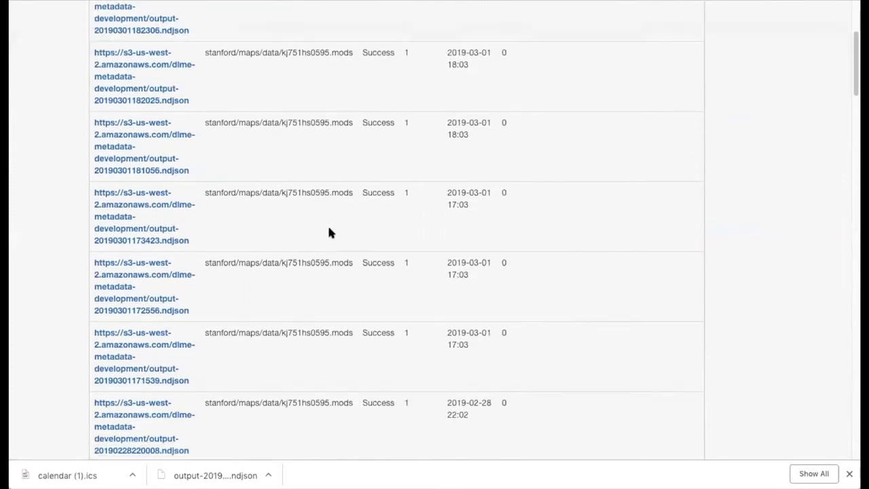
scroll(329, 229, "down", 3)
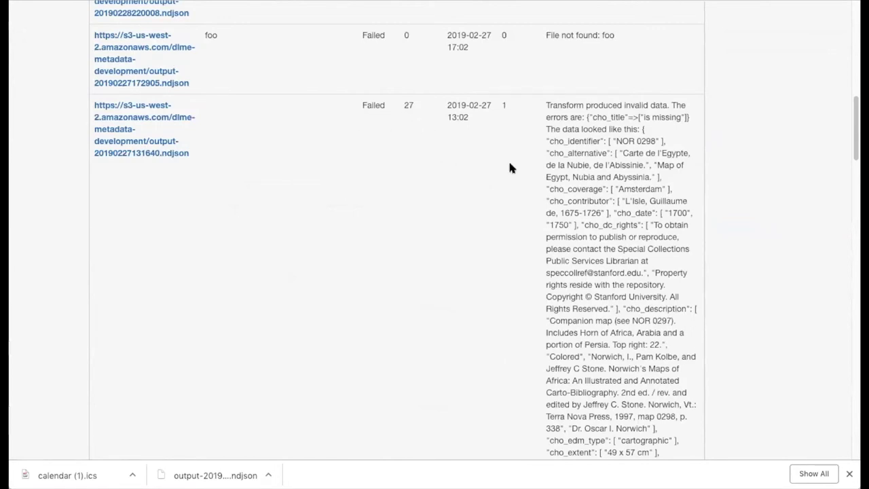
scroll(526, 146, "down", 1)
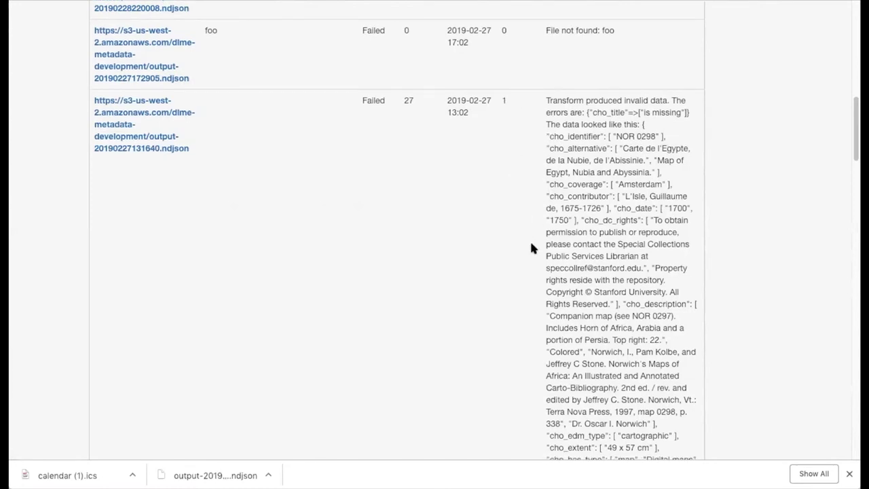
scroll(527, 248, "down", 2)
scroll(528, 255, "down", 3)
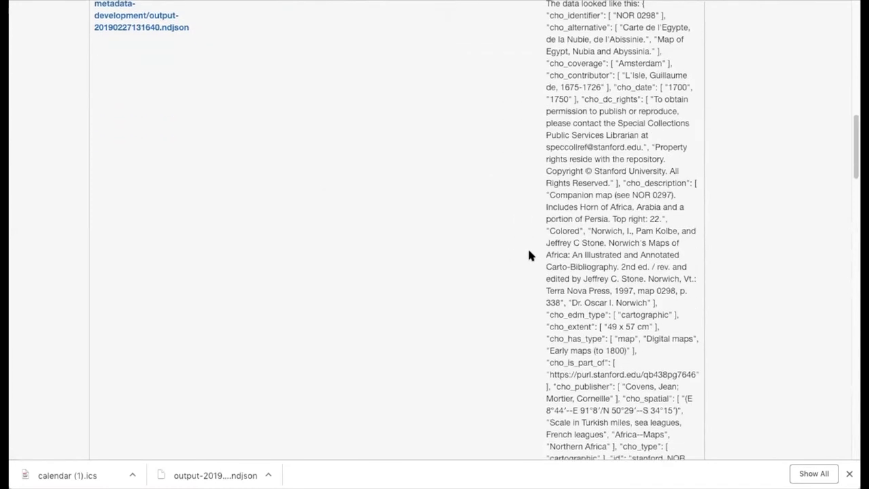
scroll(530, 255, "down", 1)
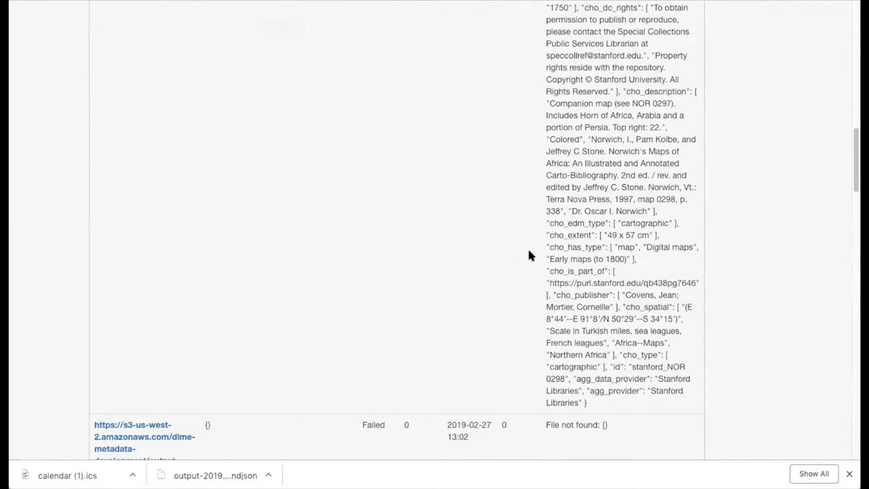
scroll(508, 262, "up", 6)
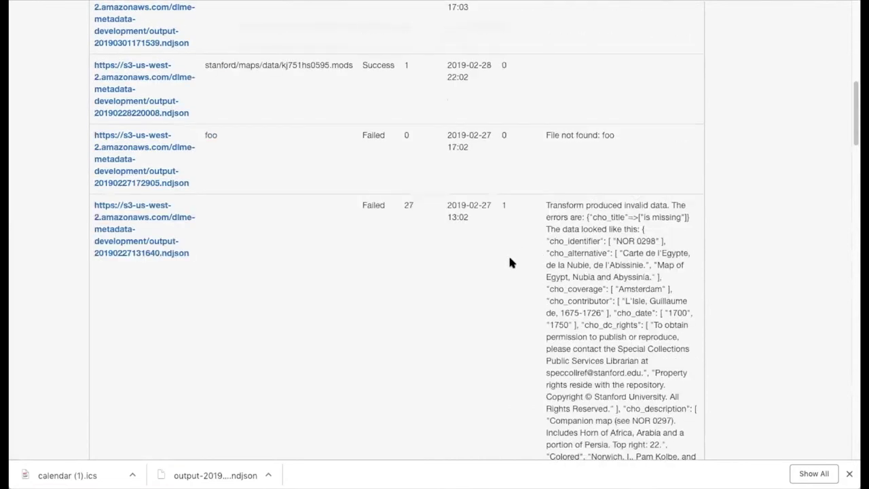
scroll(511, 262, "up", 5)
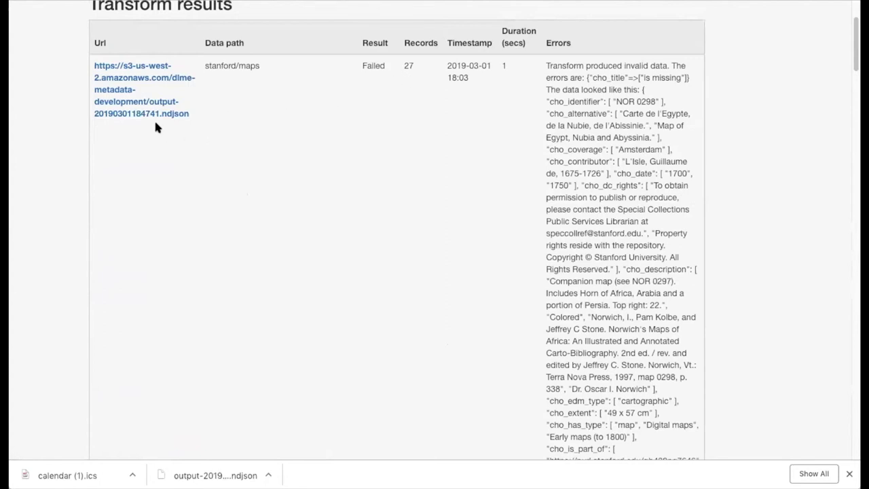
Copy the output file URL of the newest stanford/maps transform result.
left_click_drag(199, 114, 156, 113)
left_click_drag(93, 61, 190, 117)
key("ctrl+c")
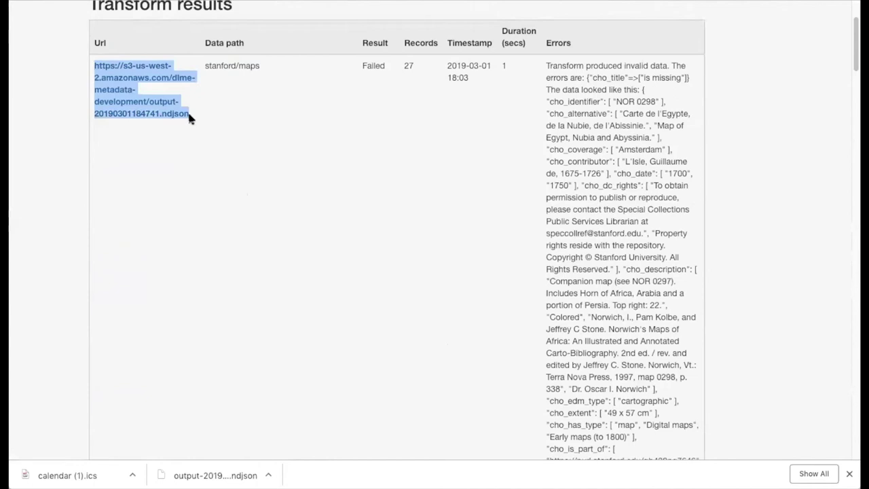
Return to the Digital Library of the Middle East exhibit and open its exhibit dashboard.
scroll(191, 117, "up", 3)
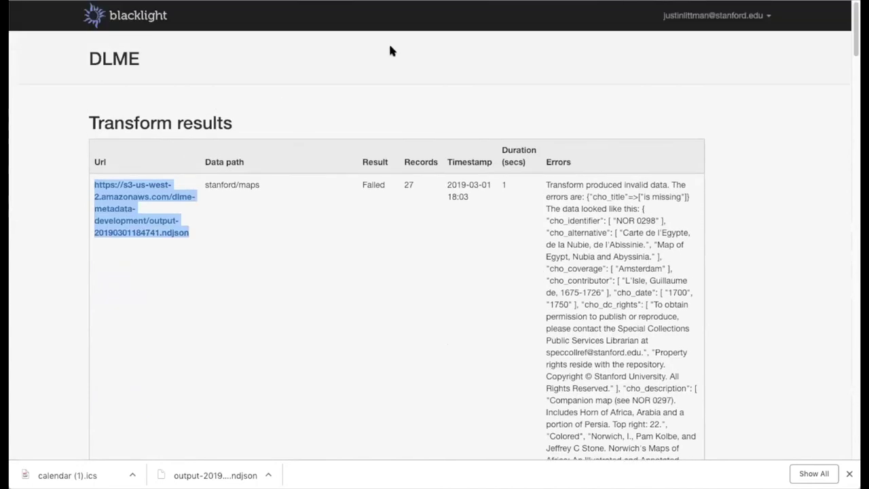
left_click(694, 25)
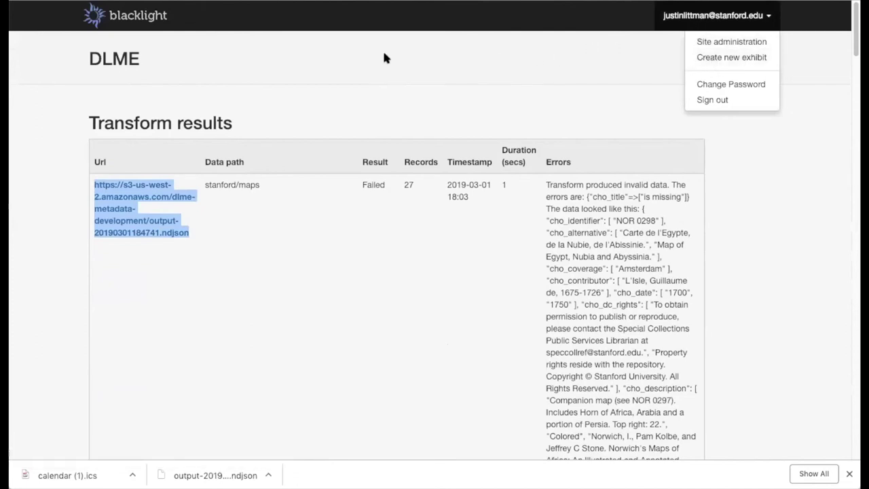
left_click(232, 51)
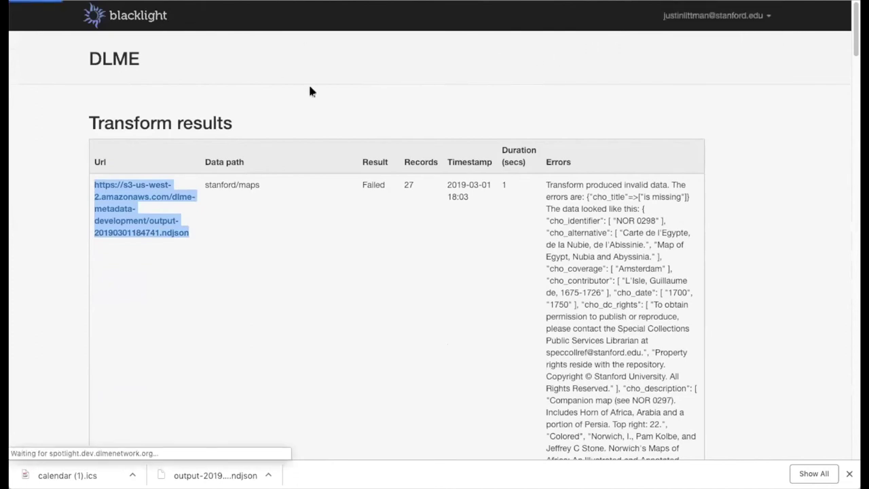
left_click(677, 24)
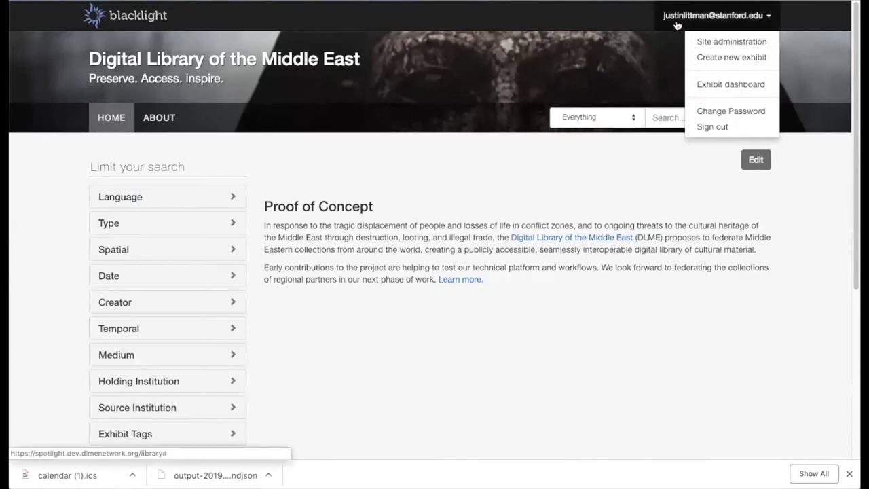
left_click(701, 85)
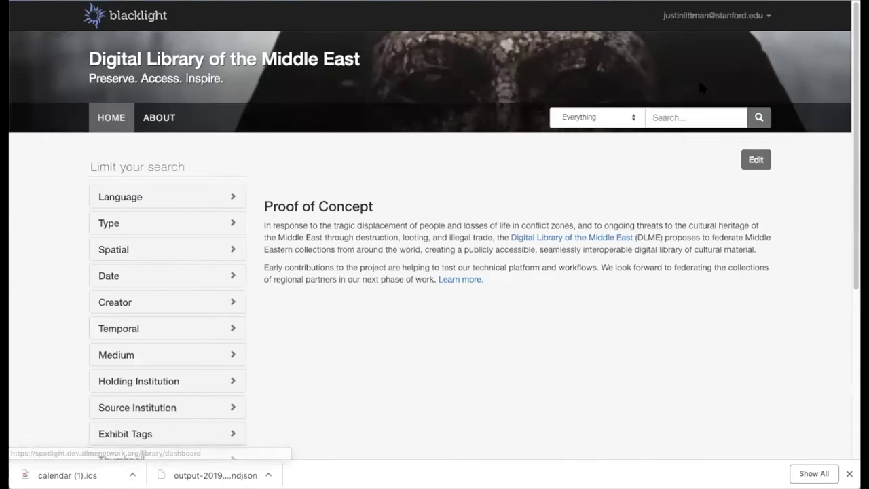
Open the exhibit's curation items from the dashboard and start adding new items.
scroll(186, 169, "down", 5)
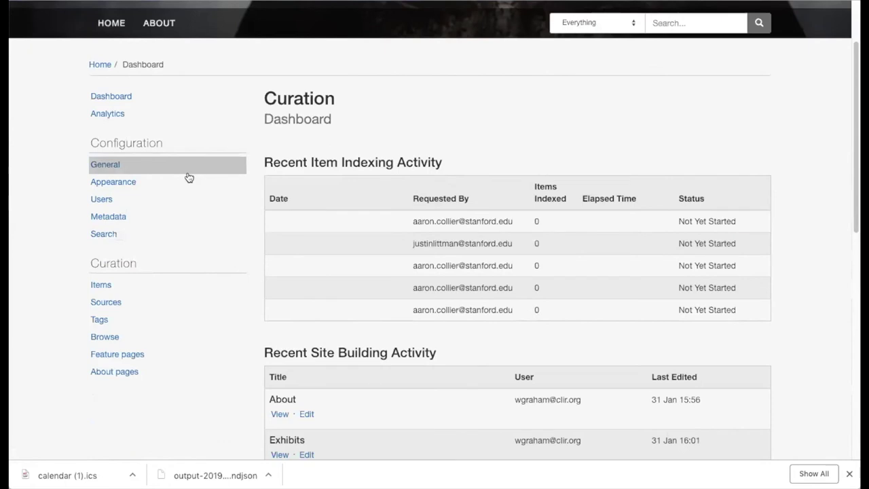
left_click(129, 92)
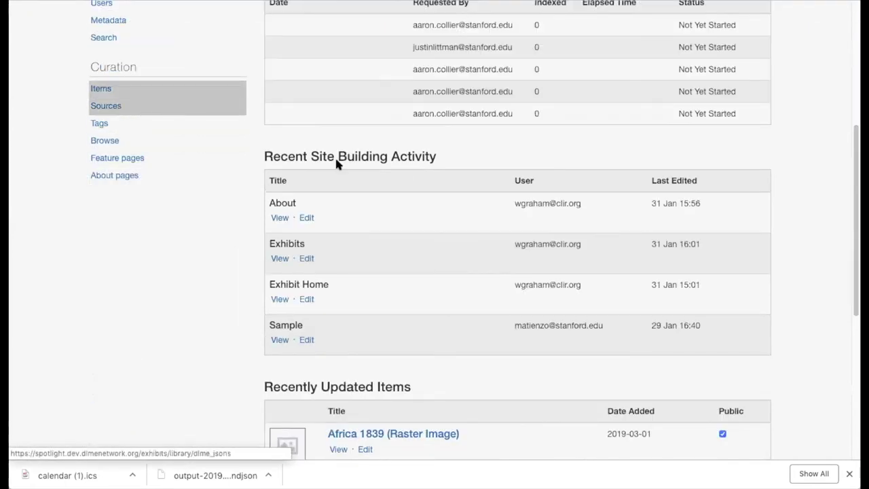
left_click(738, 249)
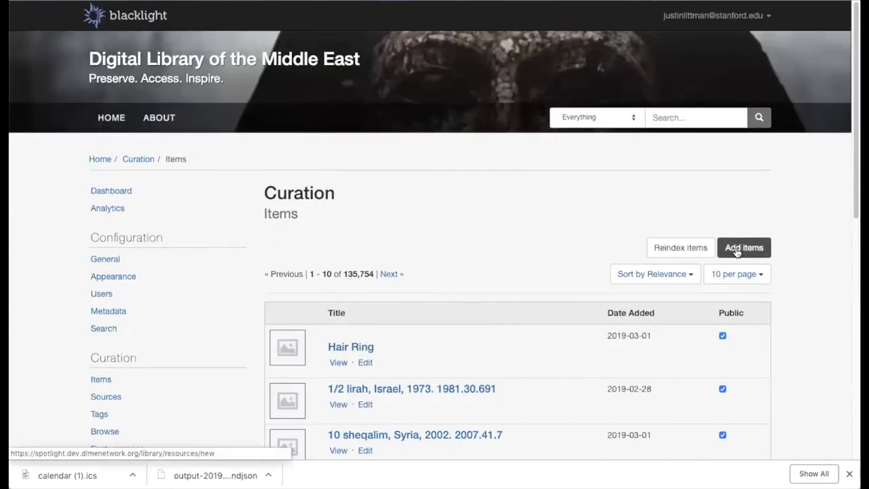
scroll(440, 252, "down", 2)
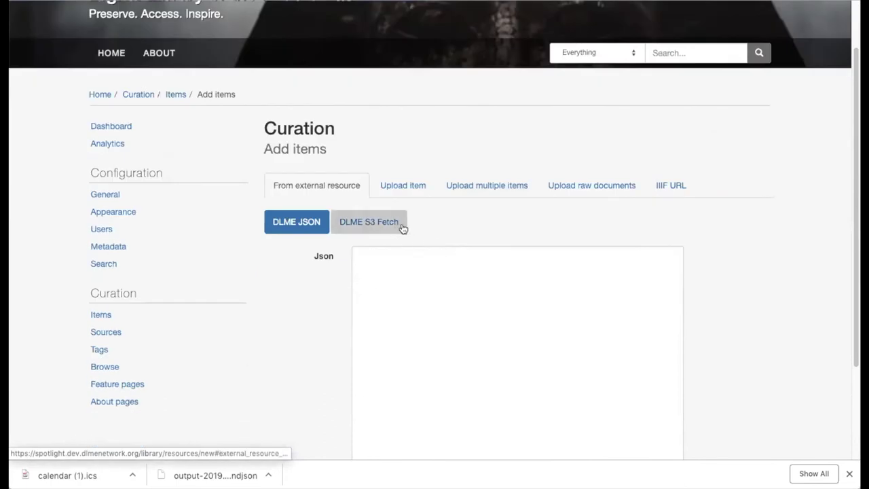
left_click(372, 226)
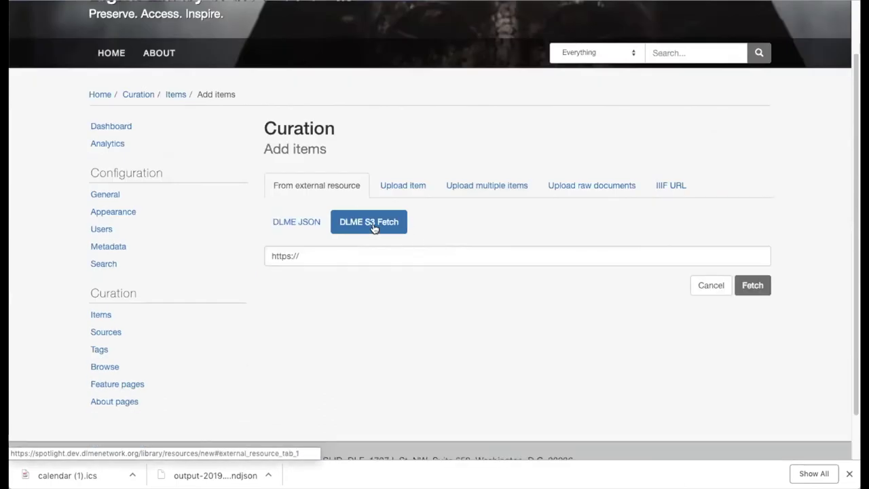
left_click(378, 254)
left_click_drag(350, 251, 258, 239)
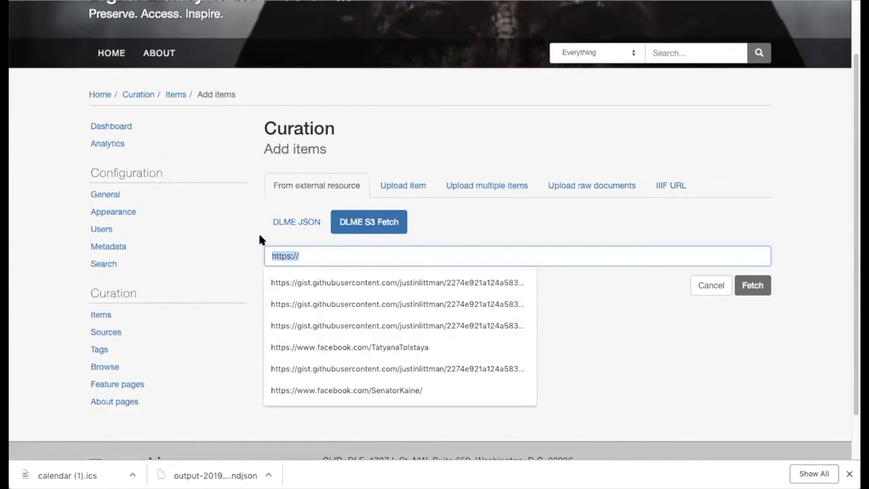
key("ctrl+v")
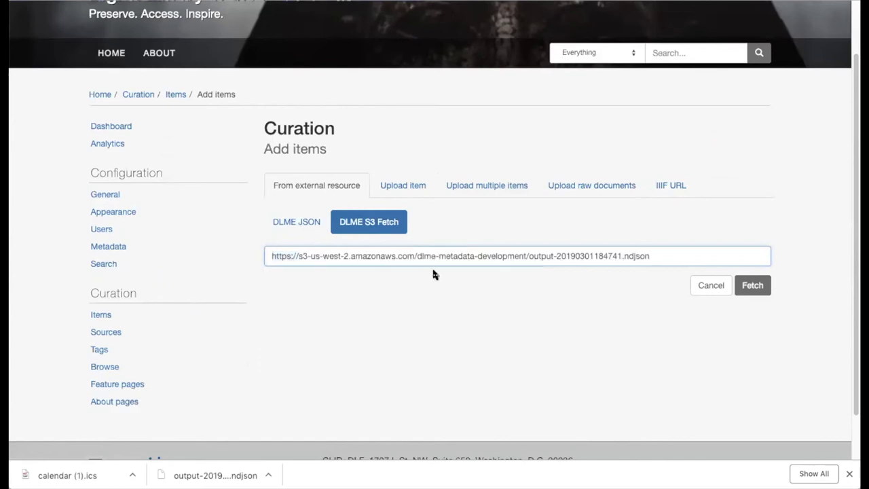
left_click(752, 290)
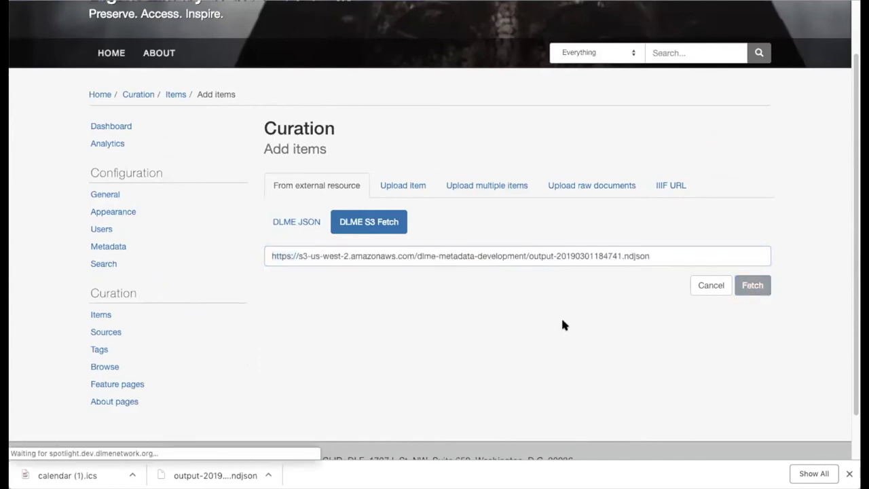